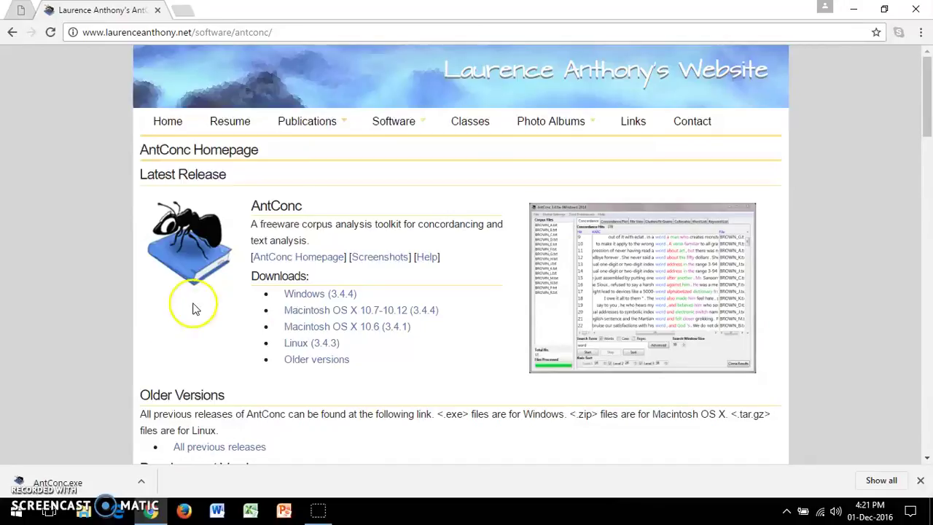
Step: Minimize the browser window and launch AntConc from the desktop, allowing the unverified program to run
click(853, 9)
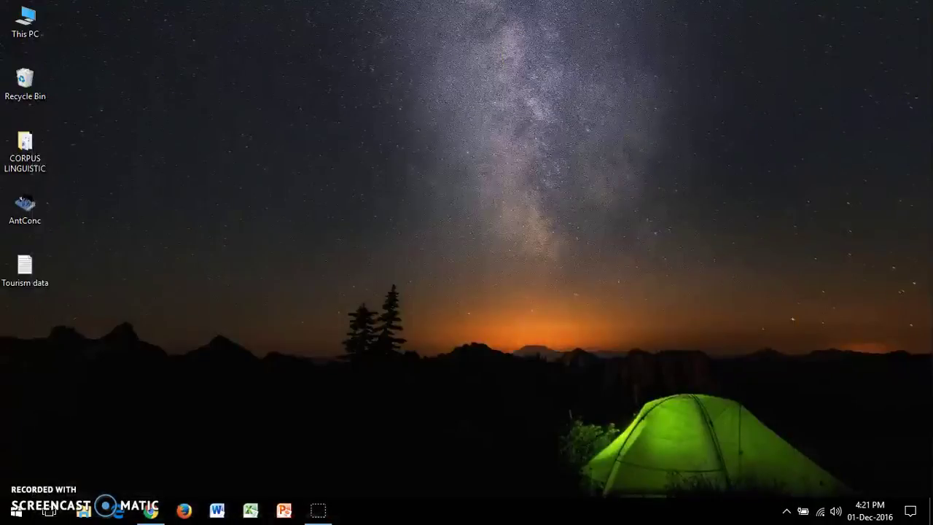
double_click(16, 210)
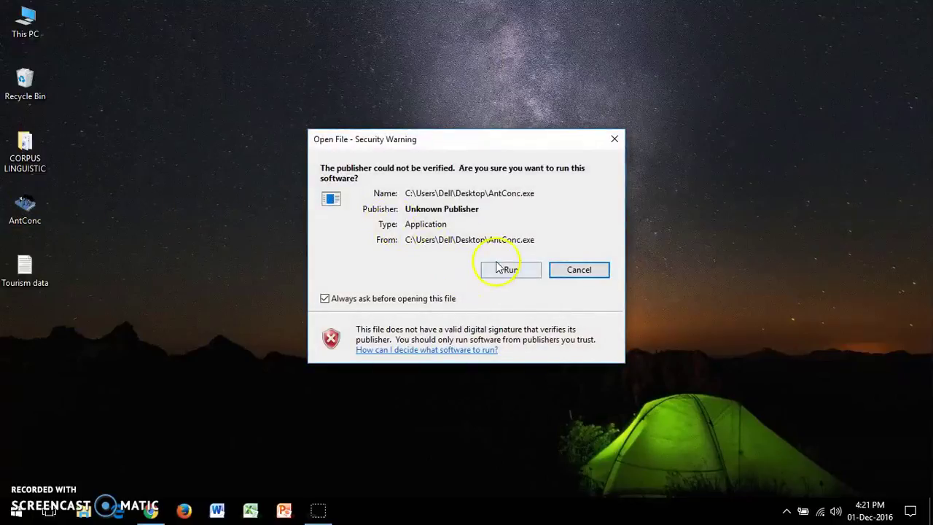
click(497, 269)
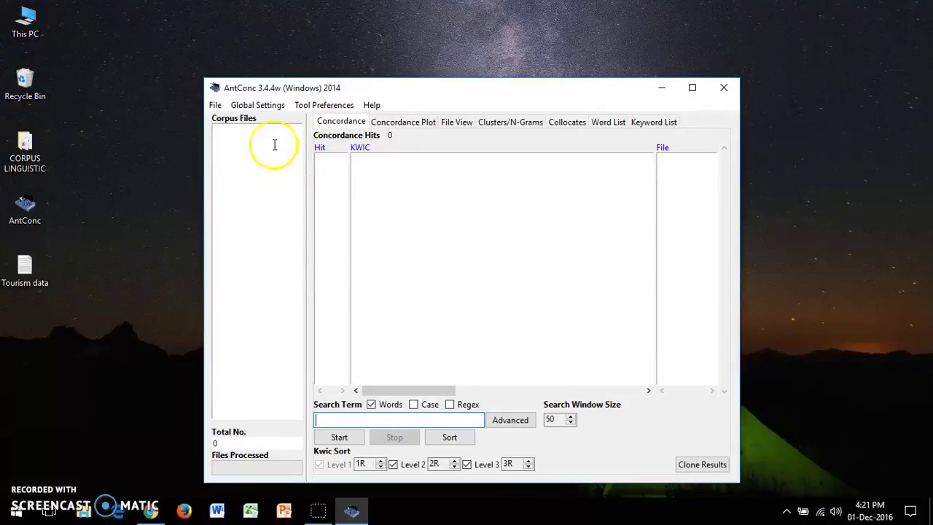
Step: Load the text file "Tourism data" from the Desktop as the corpus file
click(215, 106)
click(215, 107)
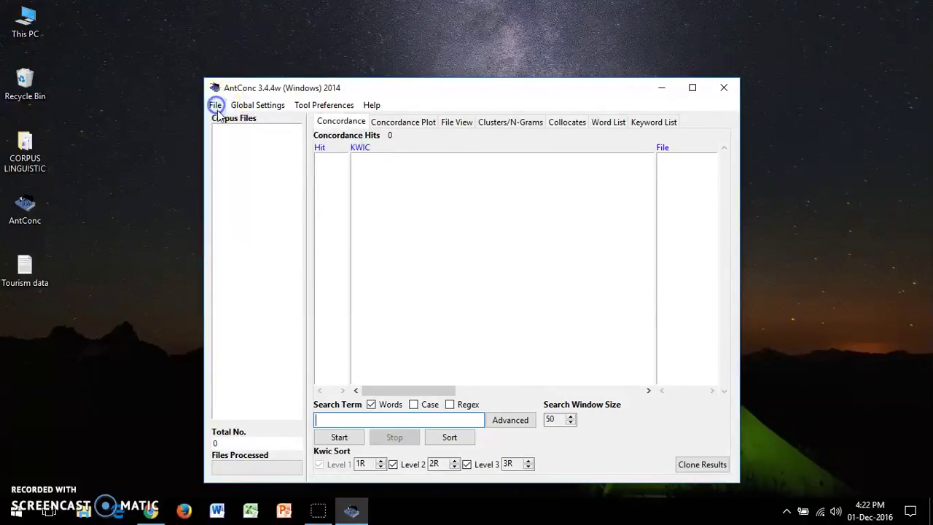
click(216, 107)
click(216, 121)
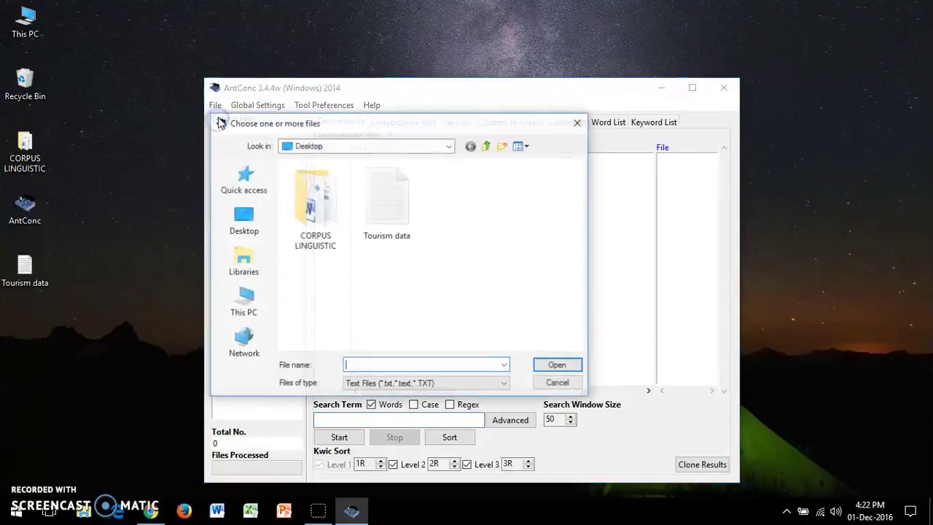
double_click(408, 210)
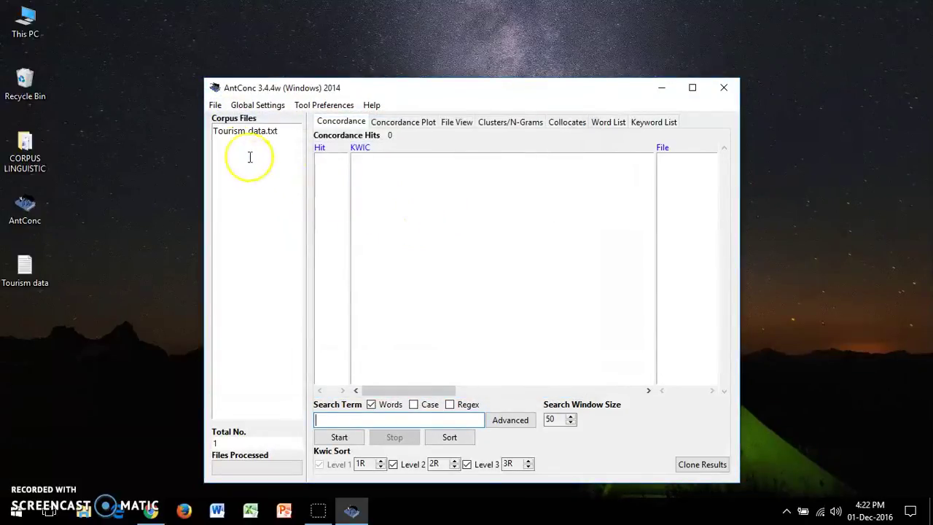
Step: Run a concordance search for the word "beautiful" in the loaded corpus
click(391, 420)
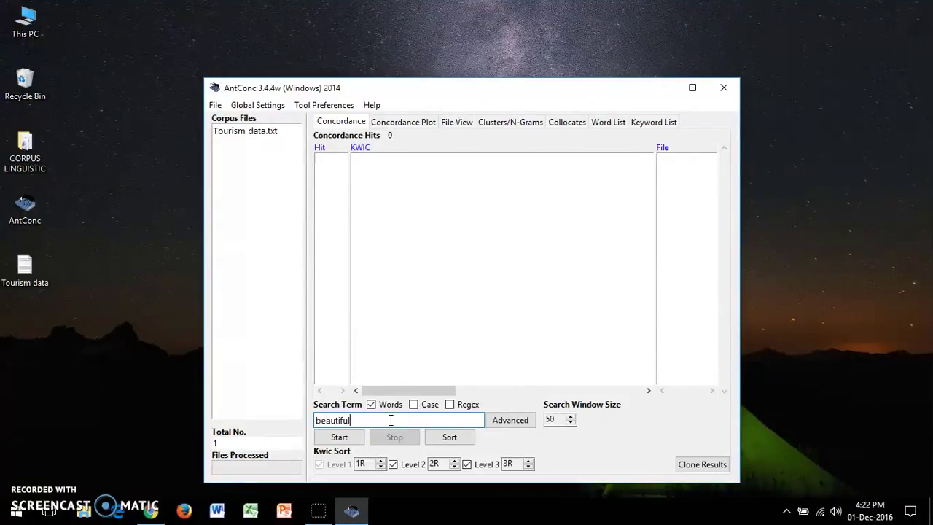
click(349, 434)
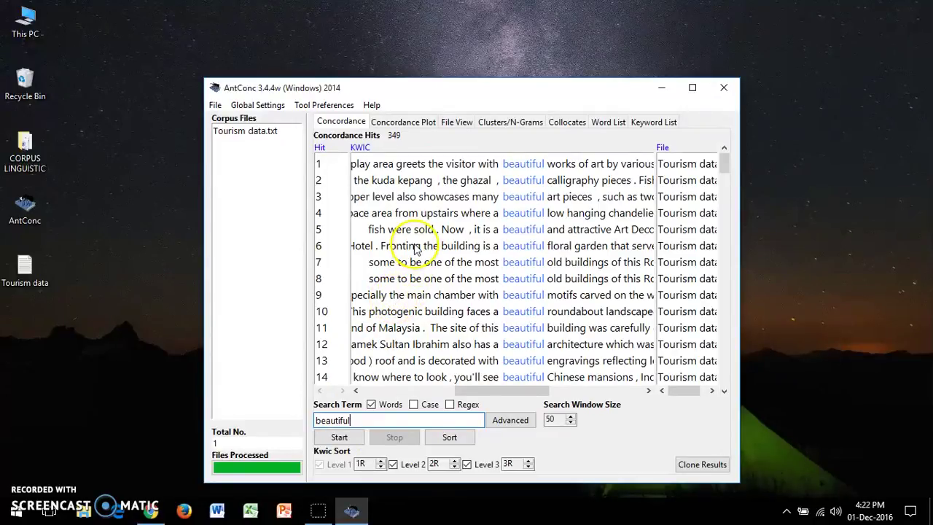
click(620, 226)
Step: Browse the concordance lines to hit 134 and examine the words around "beautiful" in "The outstandingly beautiful Emerald Bay"
scroll(620, 226, down, 8)
scroll(618, 225, down, 8)
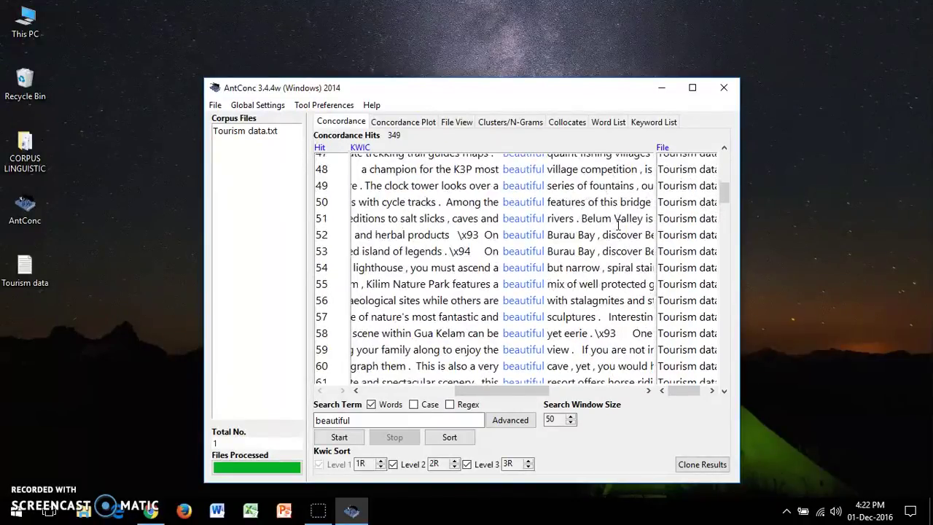
drag(722, 192, 722, 216)
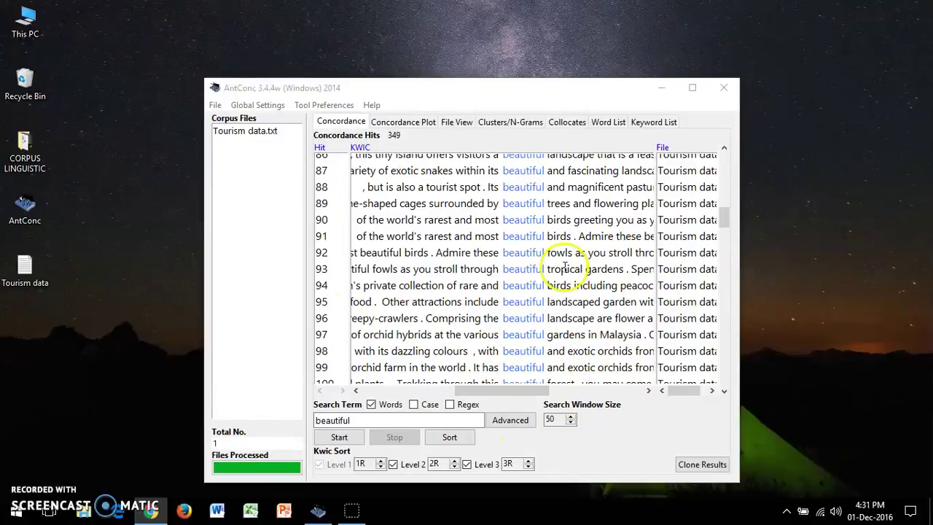
click(590, 270)
scroll(590, 271, down, 3)
scroll(588, 271, down, 10)
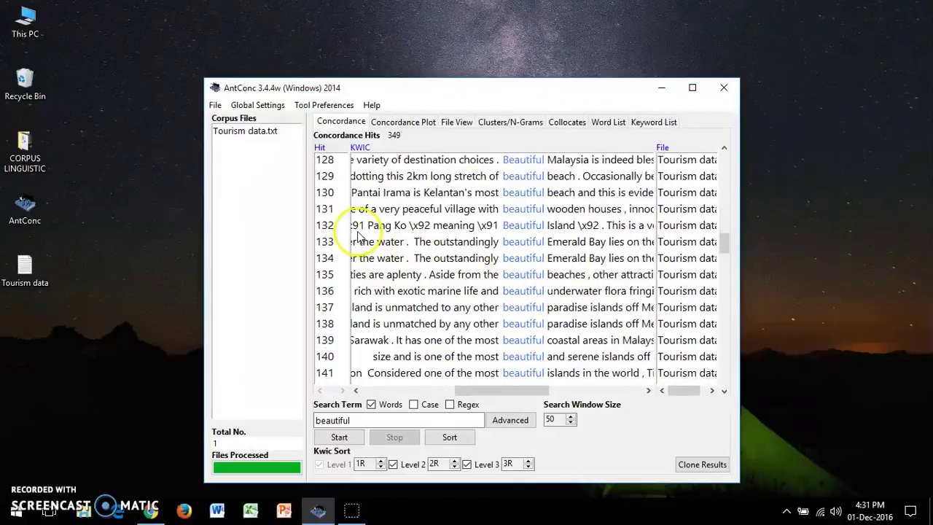
click(414, 259)
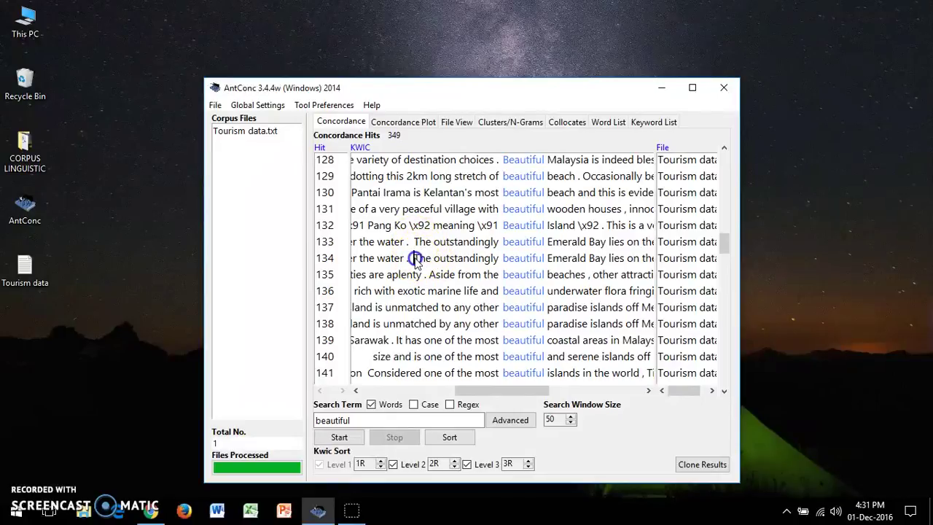
drag(432, 261, 500, 260)
drag(606, 259, 508, 259)
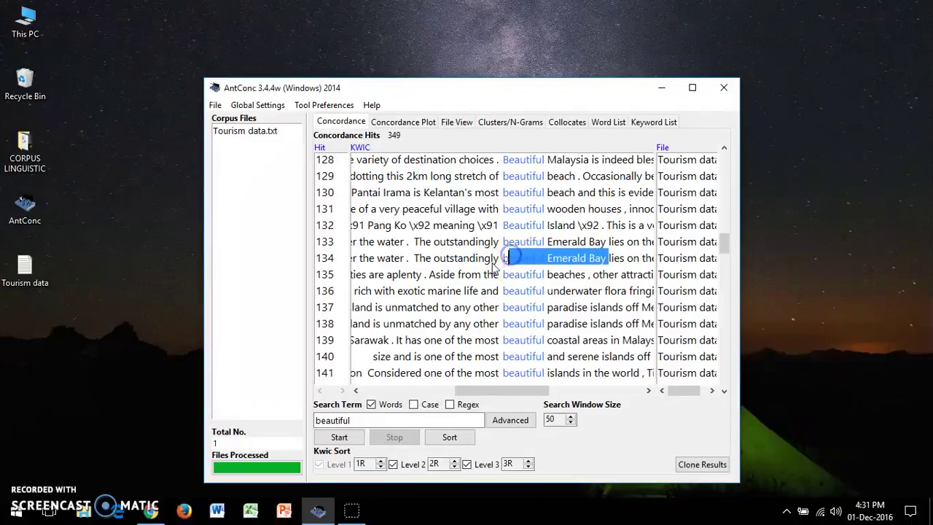
click(438, 277)
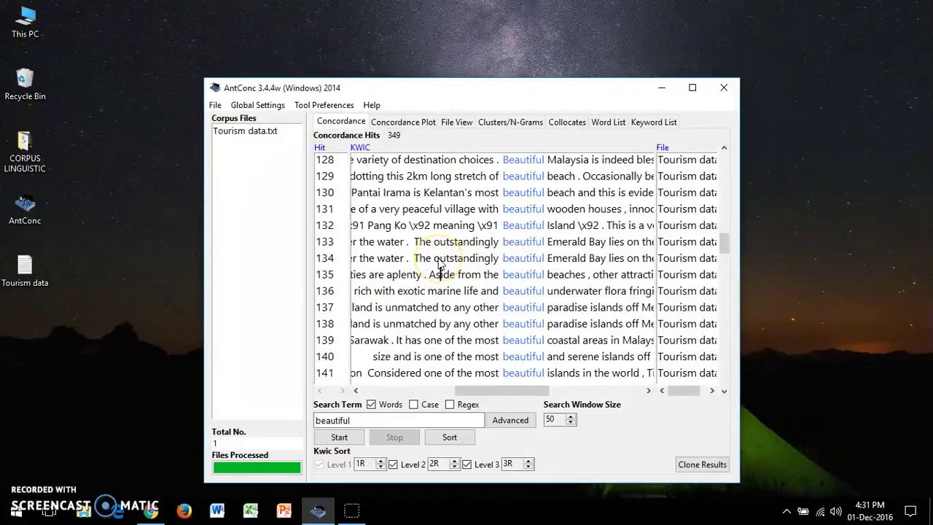
Step: Read the concordance lines up to hit 158, examining the words that precede "beautiful" in hits 154 and 155
scroll(431, 286, down, 3)
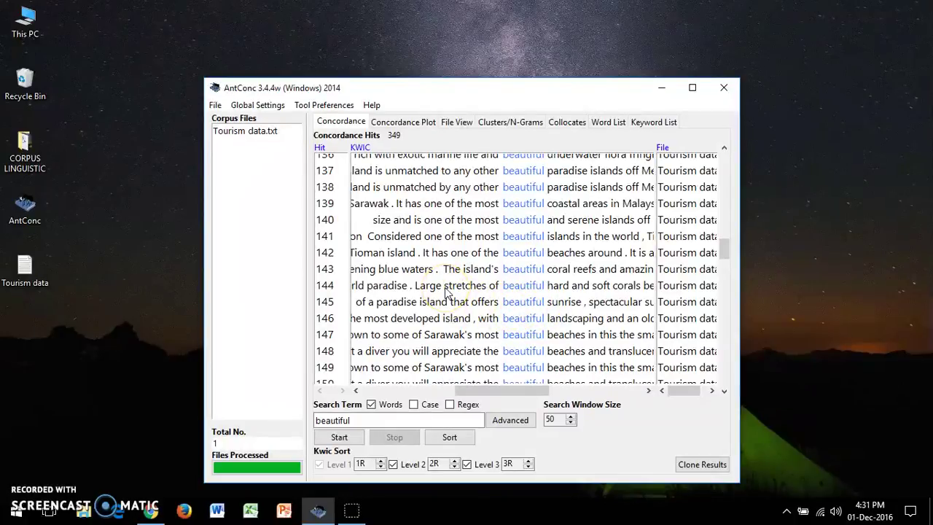
scroll(447, 292, down, 1)
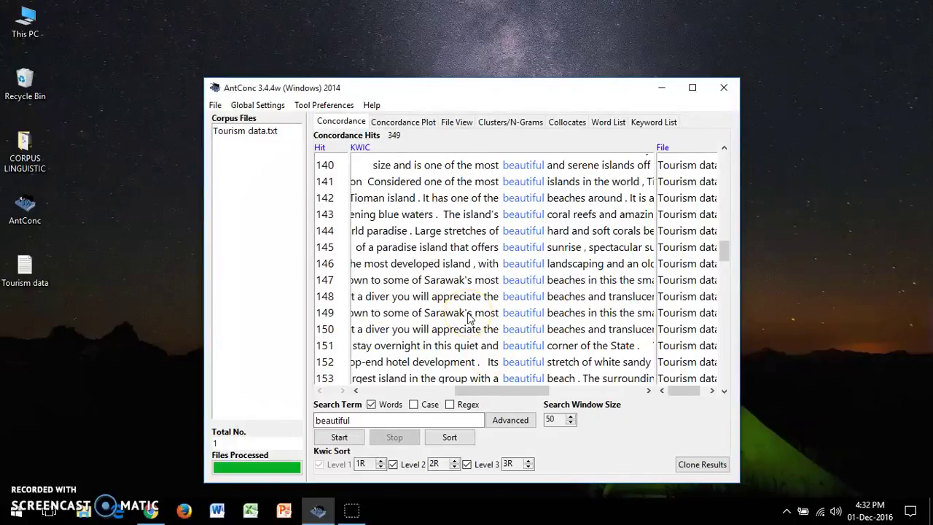
scroll(469, 318, down, 1)
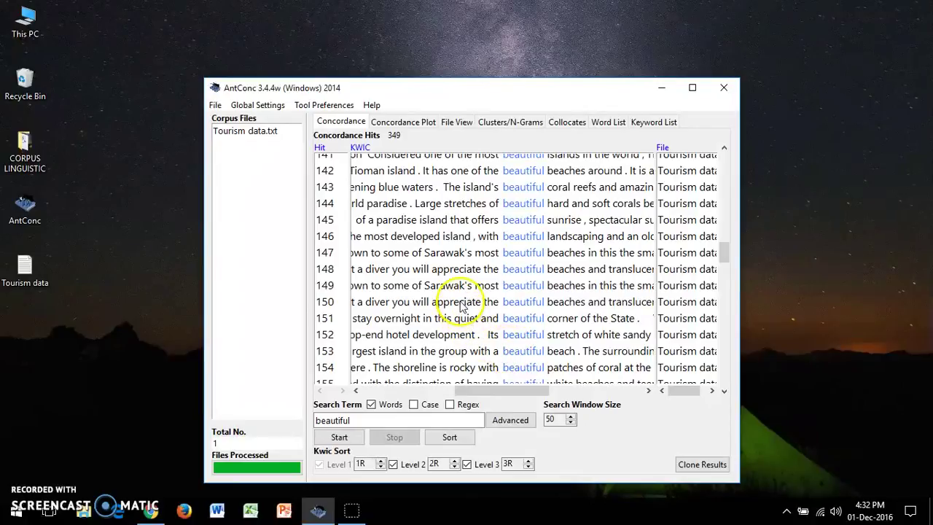
scroll(461, 307, down, 1)
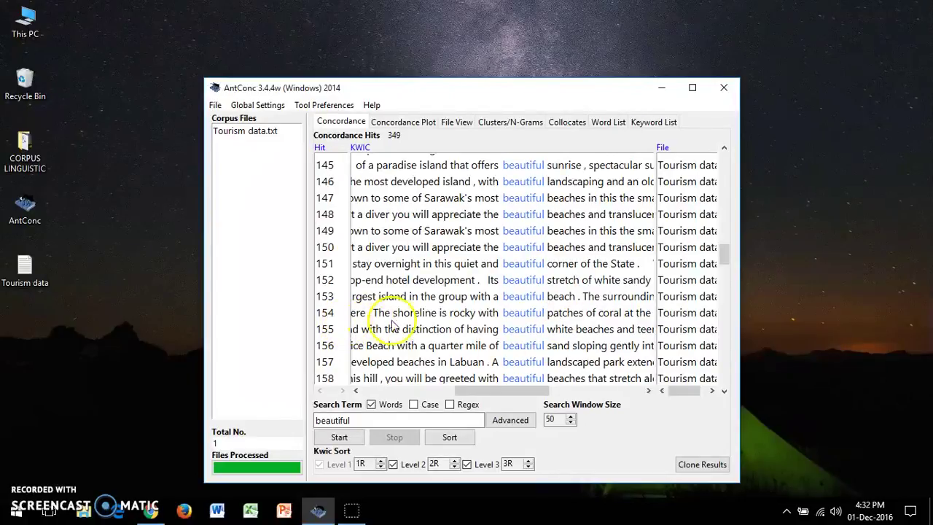
drag(384, 329, 446, 329)
drag(393, 313, 515, 313)
click(488, 315)
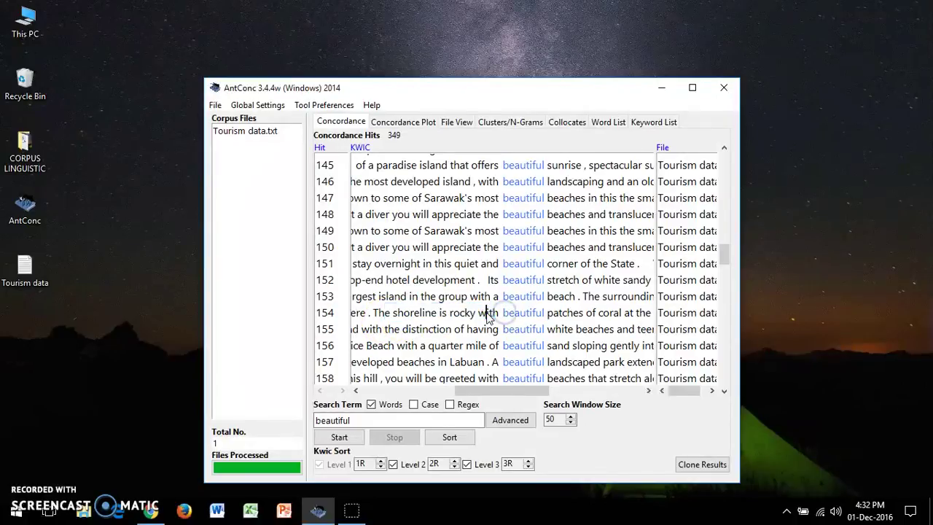
click(479, 315)
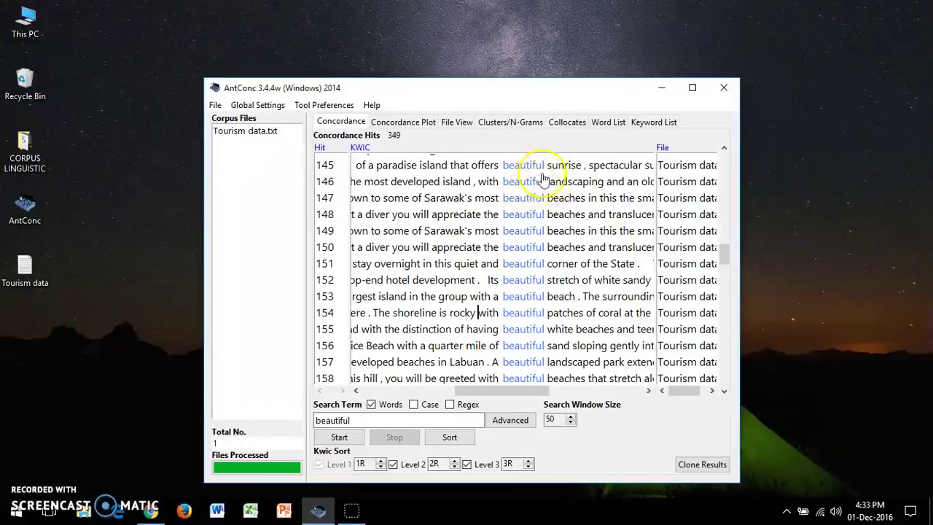
Step: Examine the nouns that follow "beautiful" in the concordance lines, from sunrise and beaches in hits 145 to 150 to nature park in hit 161
drag(559, 166, 574, 165)
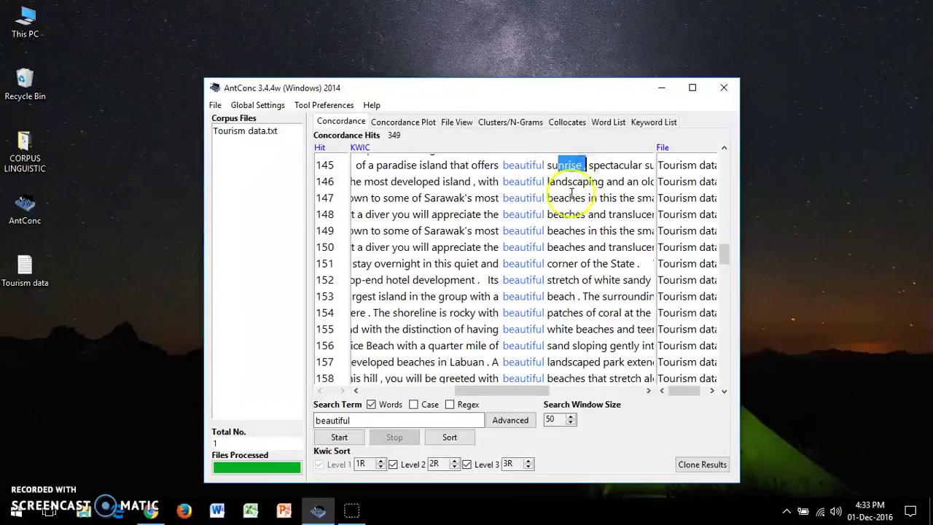
drag(554, 197, 583, 248)
click(581, 263)
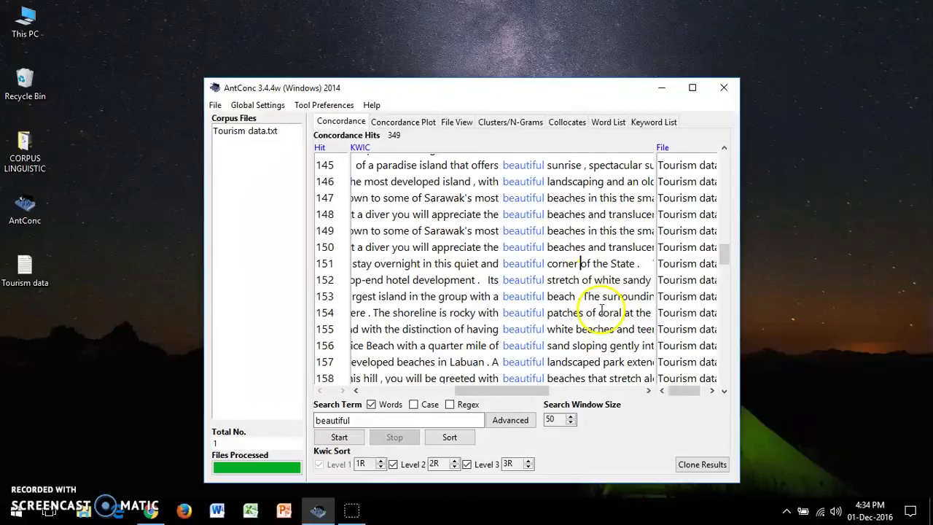
scroll(557, 244, down, 2)
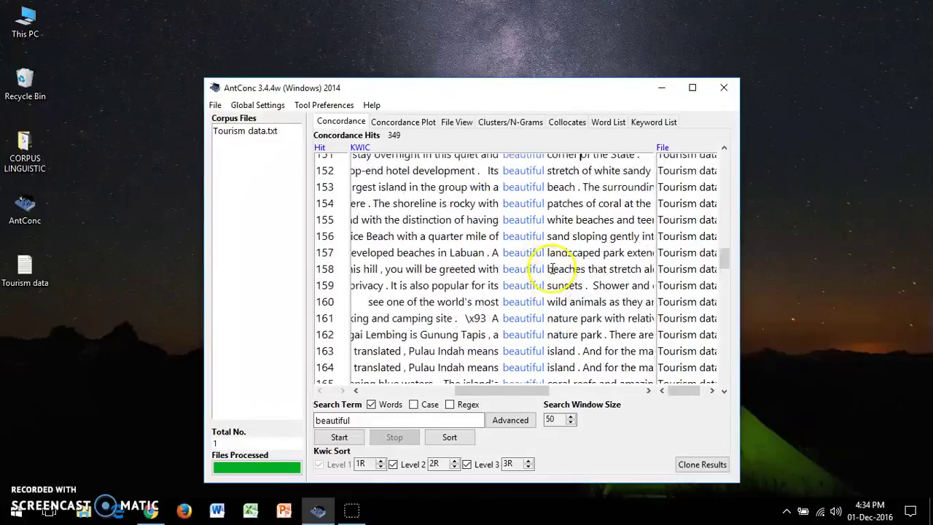
drag(495, 318, 579, 321)
click(581, 321)
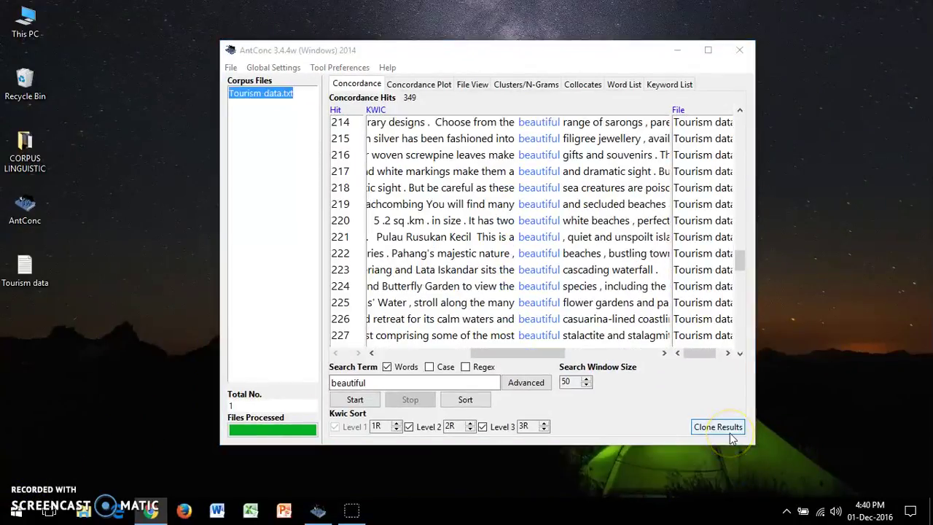
Step: Show concordance hit 152 in its source text and highlight the full sentence about the beautiful stretch of white sandy beach
click(728, 432)
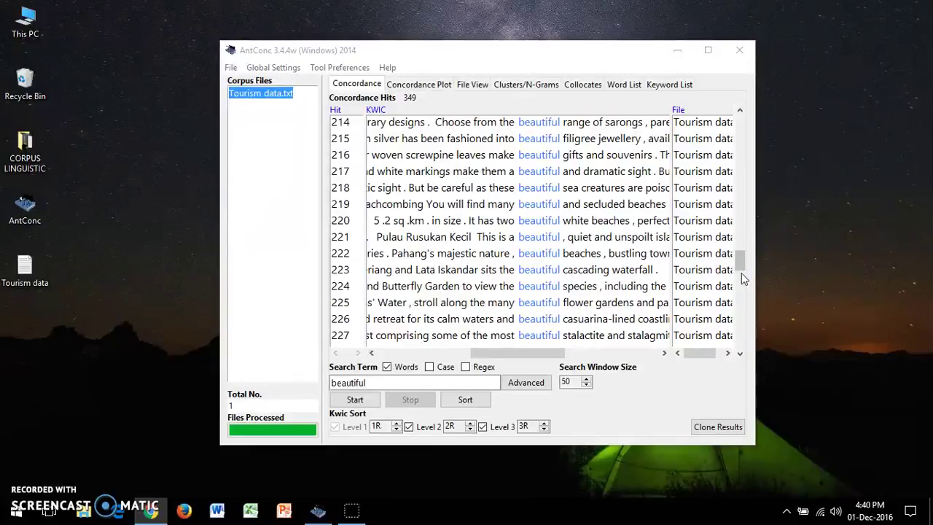
drag(742, 256, 739, 111)
click(739, 111)
click(739, 111)
click(739, 111)
click(739, 111)
click(530, 123)
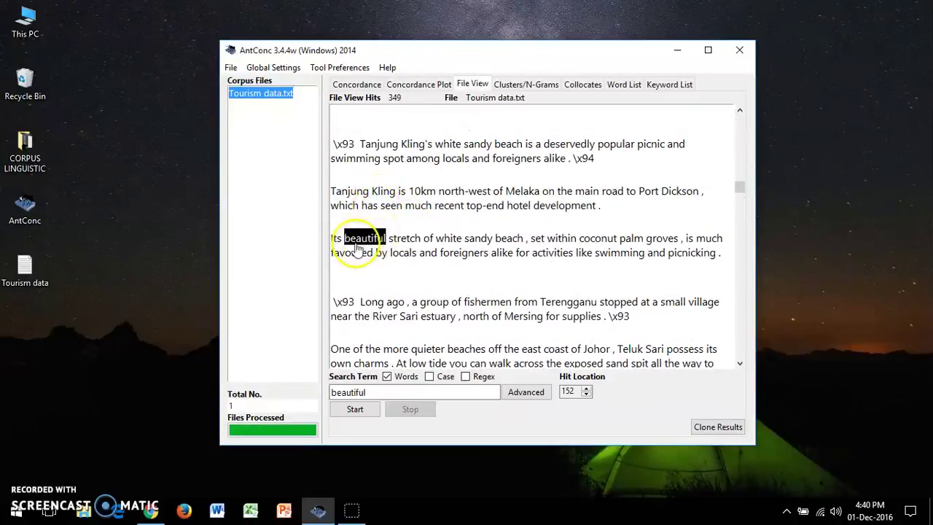
drag(333, 237, 722, 255)
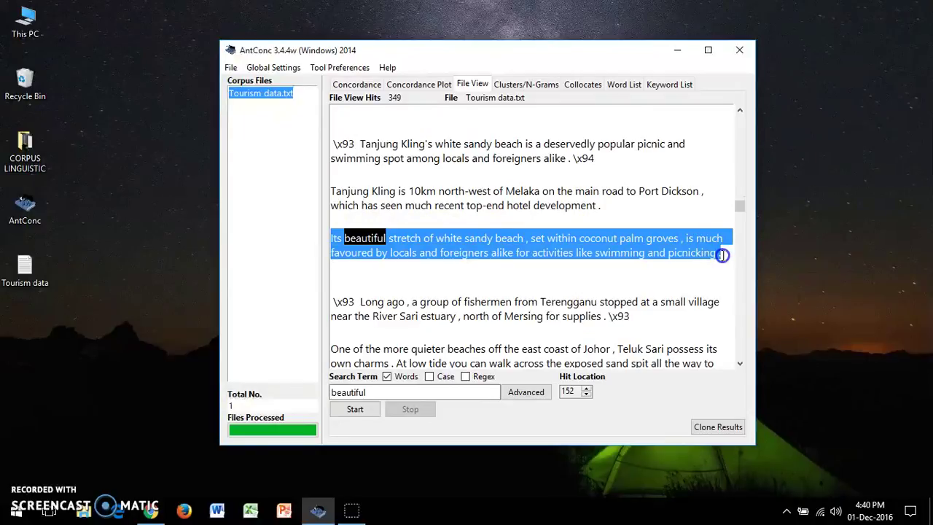
click(723, 255)
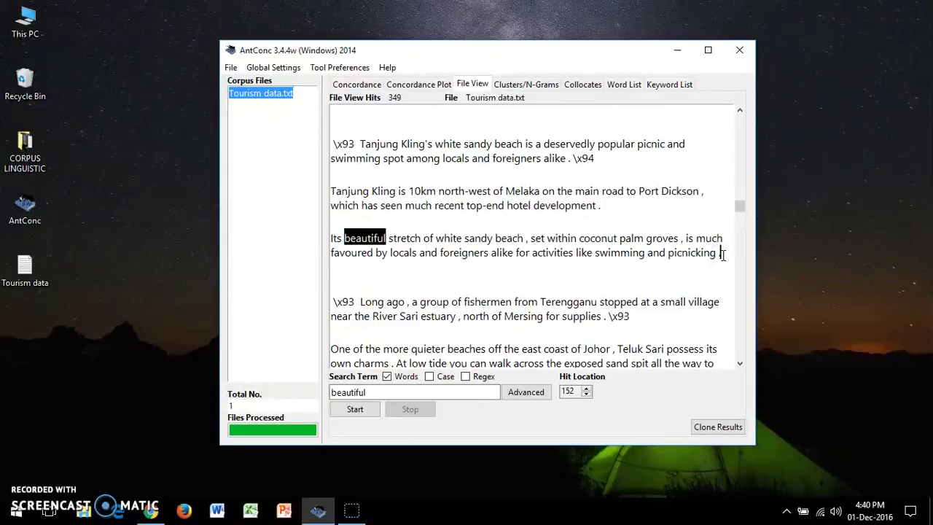
Step: Return to the concordance lines, show hit 221 in its source text, and highlight the Pulau Rusukan Kecil description
click(357, 85)
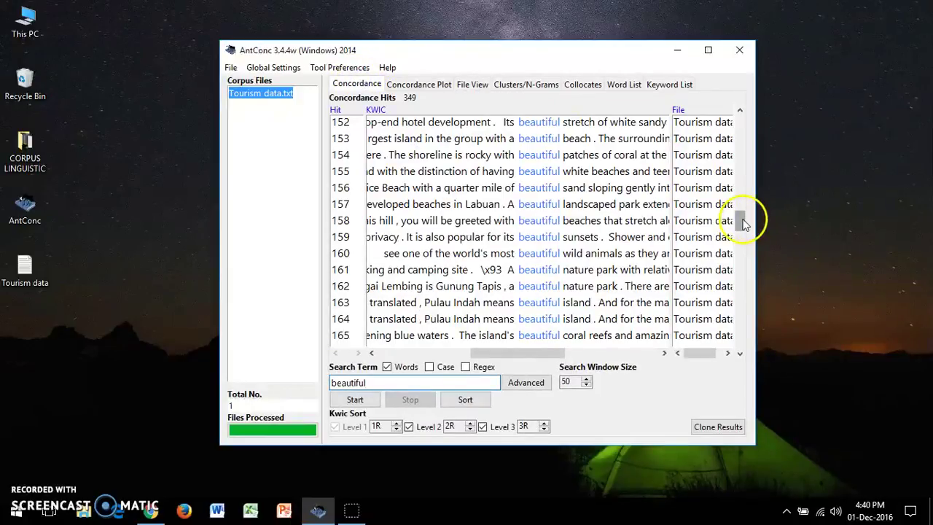
drag(741, 215, 741, 257)
click(538, 296)
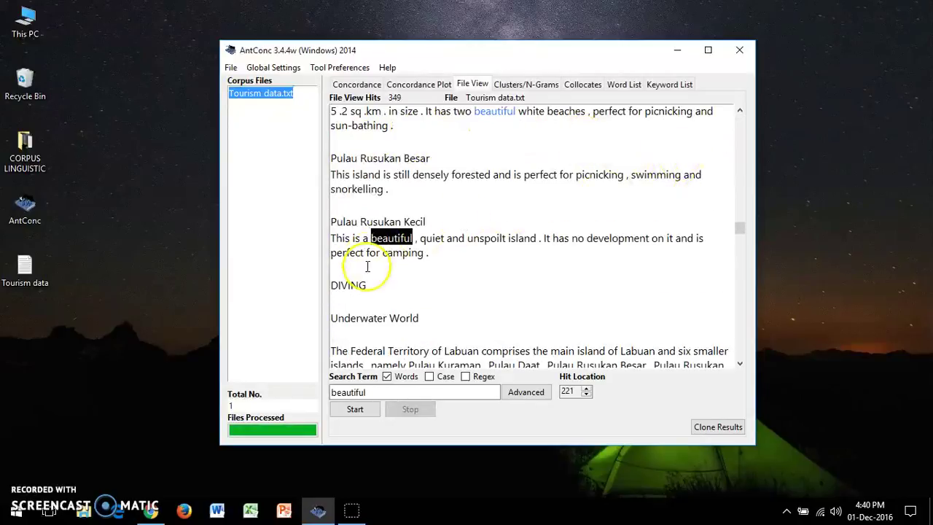
drag(423, 259, 303, 236)
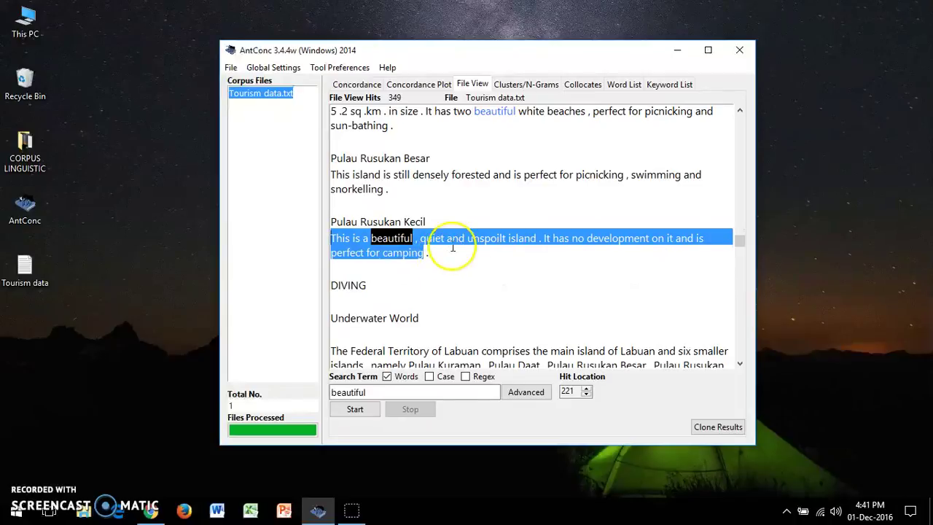
click(502, 255)
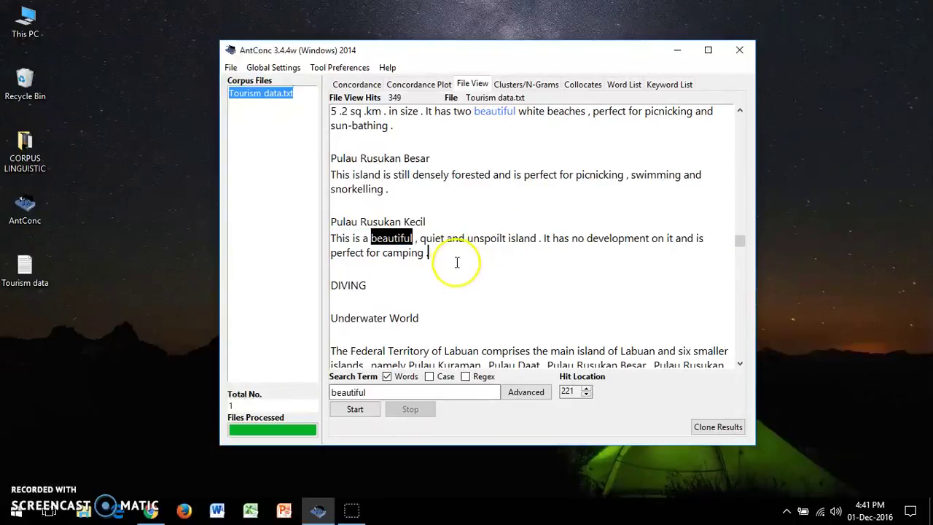
Step: Return to the concordance lines, show hit 242 in its source text, and highlight the sentence about the hanging rock garden at Alam Chamber
click(357, 85)
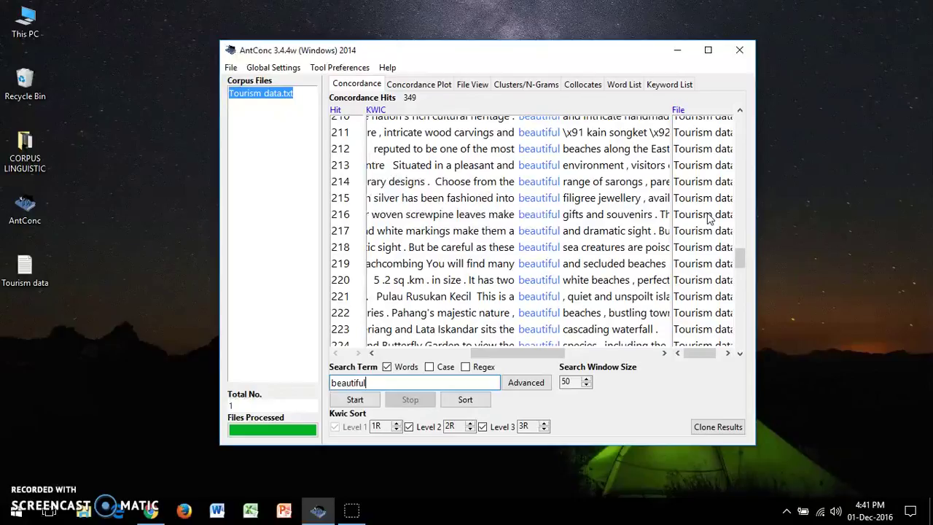
click(278, 115)
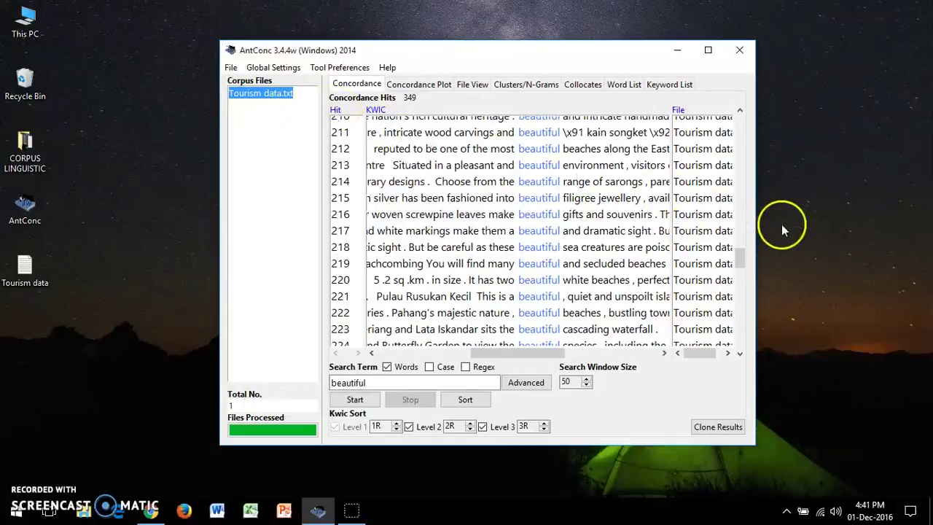
drag(741, 252, 742, 267)
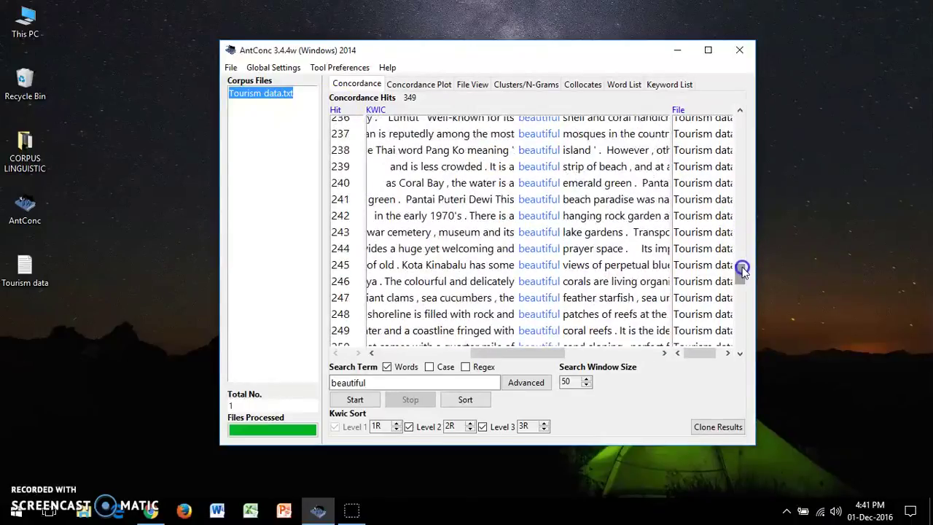
click(543, 221)
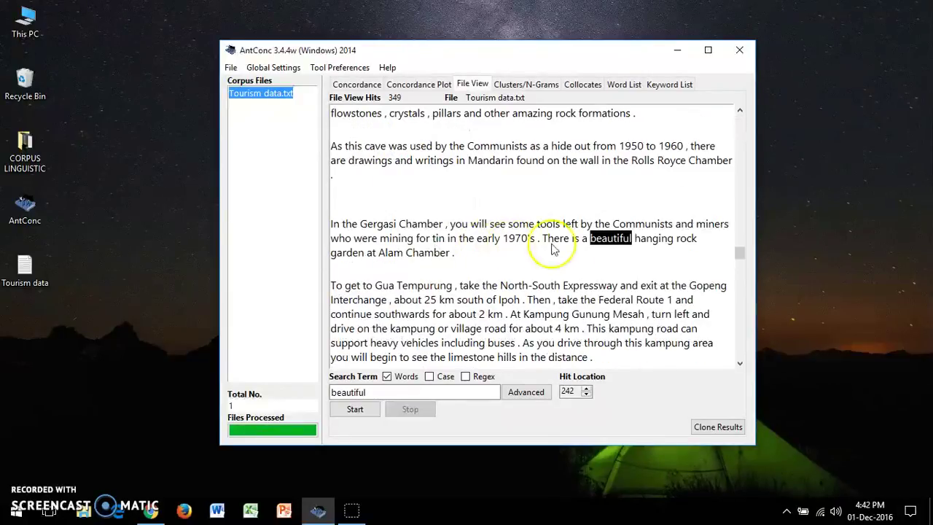
drag(545, 238, 614, 245)
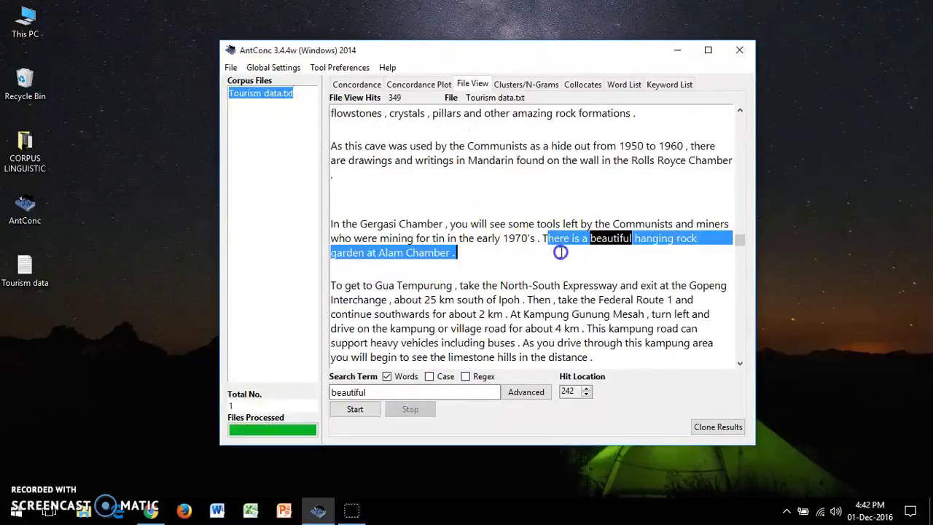
drag(543, 238, 567, 256)
Step: Compare the concordance line of hit 242 with its source text again and go back to the concordance lines
click(357, 84)
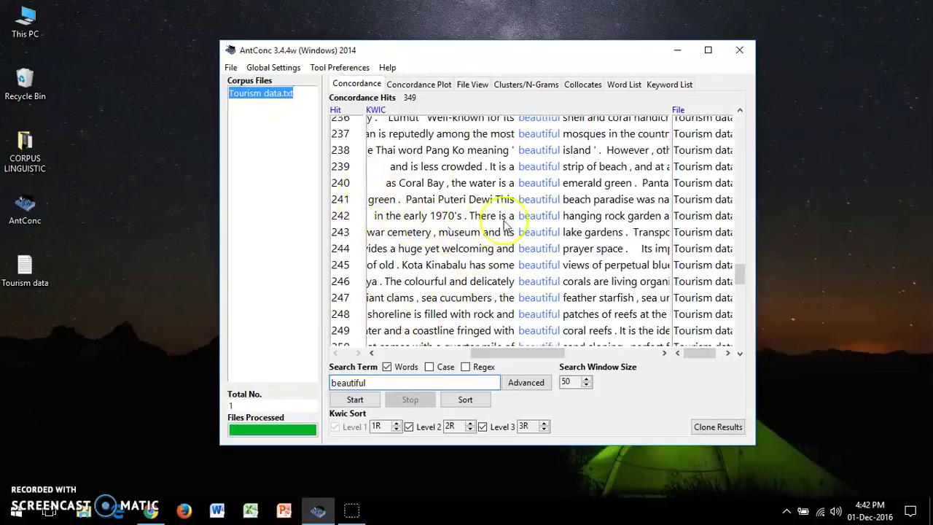
click(556, 219)
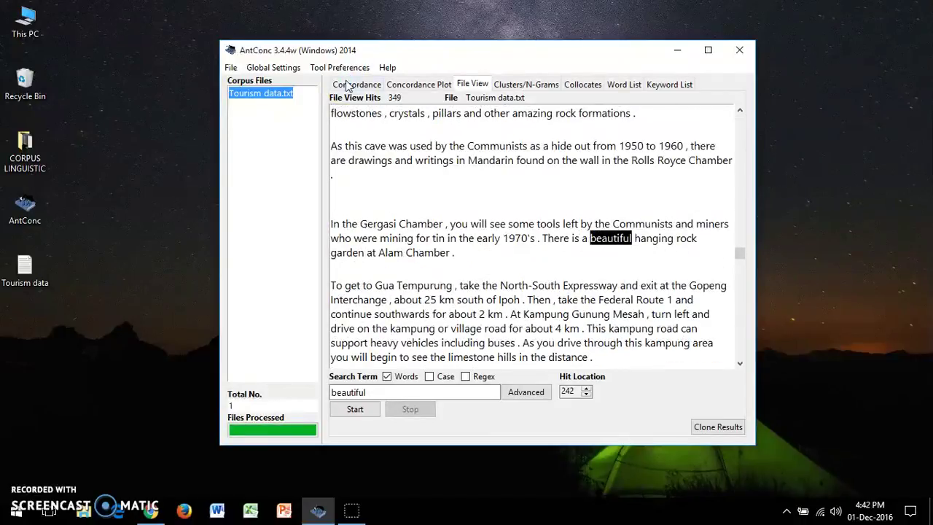
click(357, 85)
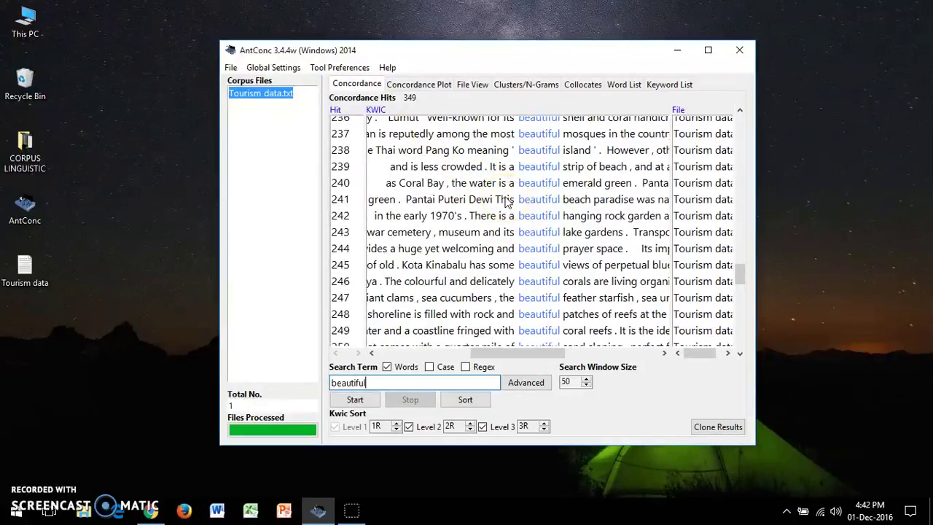
Step: Read concordance hits 222 to 243, examining the words on both sides of "beautiful"
drag(740, 274, 740, 264)
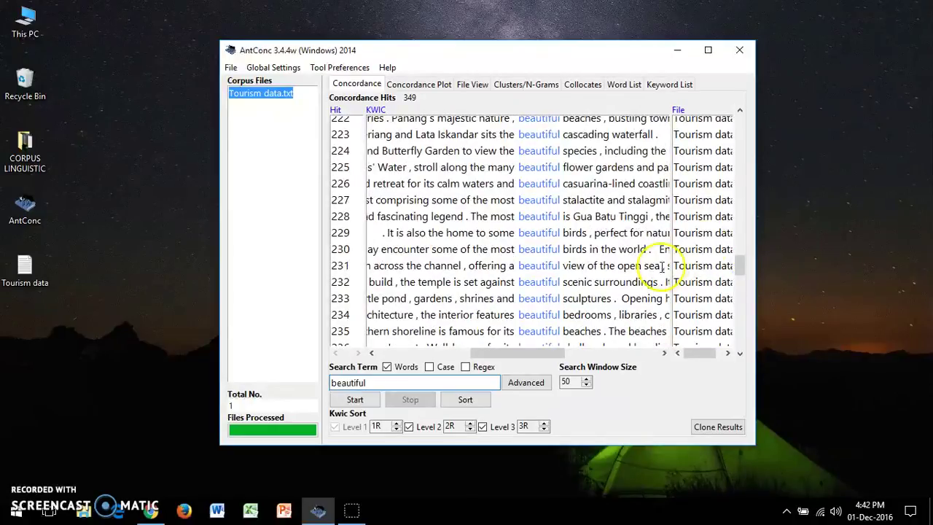
click(742, 352)
click(741, 352)
click(741, 352)
click(741, 353)
click(741, 353)
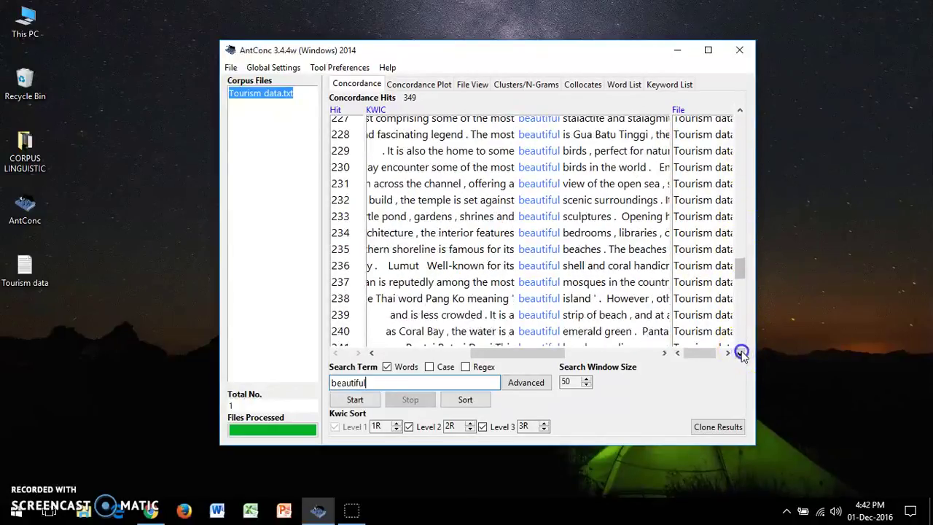
click(741, 353)
click(741, 353)
click(741, 353)
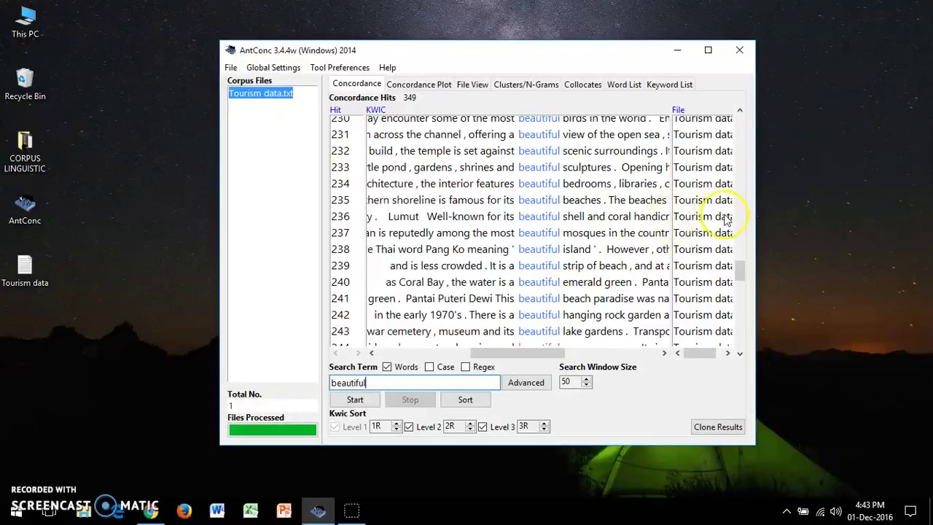
Step: Show hit 241 about Pantai Puteri Dewi in its source text, and go back to the concordance lines
mouse_move(740, 267)
mouse_down()
mouse_move(741, 284)
mouse_move(736, 270)
mouse_up()
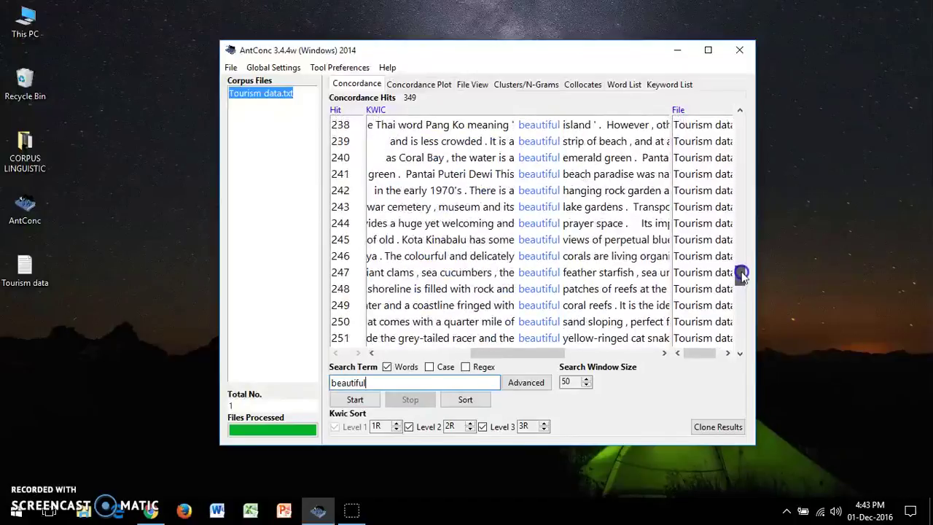
click(548, 179)
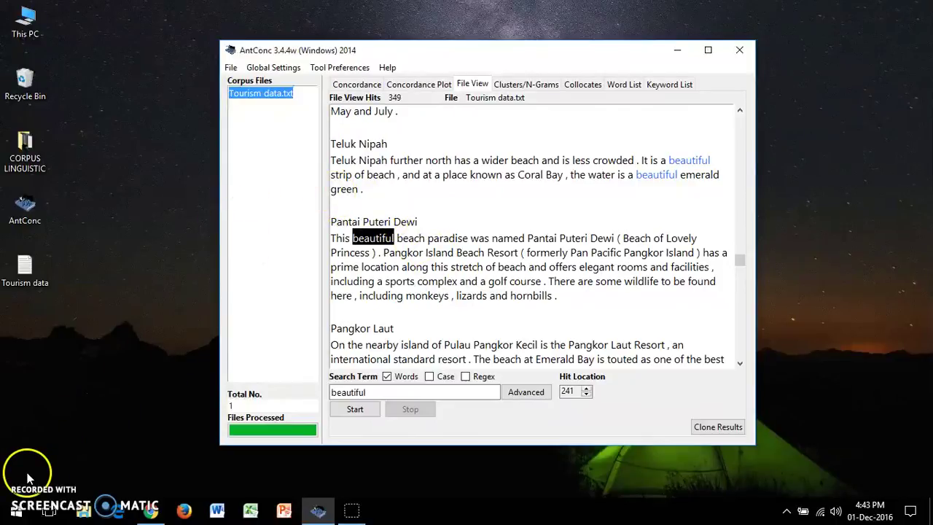
click(357, 84)
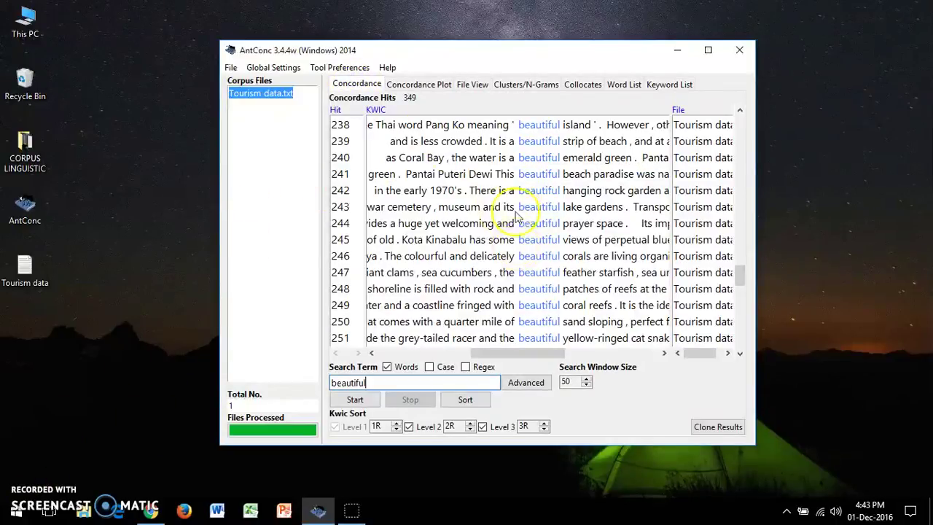
Step: Highlight the word "most" before "beautiful" in concordance hit 237 and in hit 230
drag(744, 274, 744, 271)
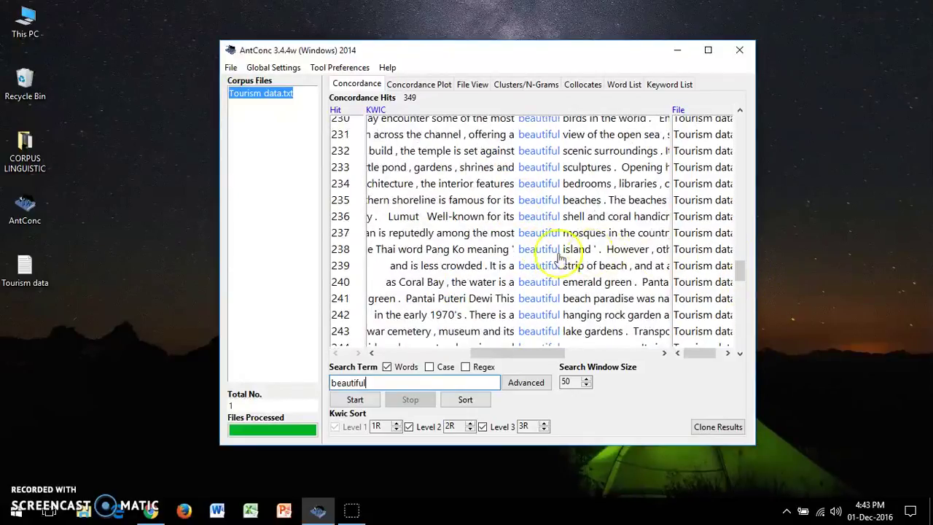
double_click(503, 232)
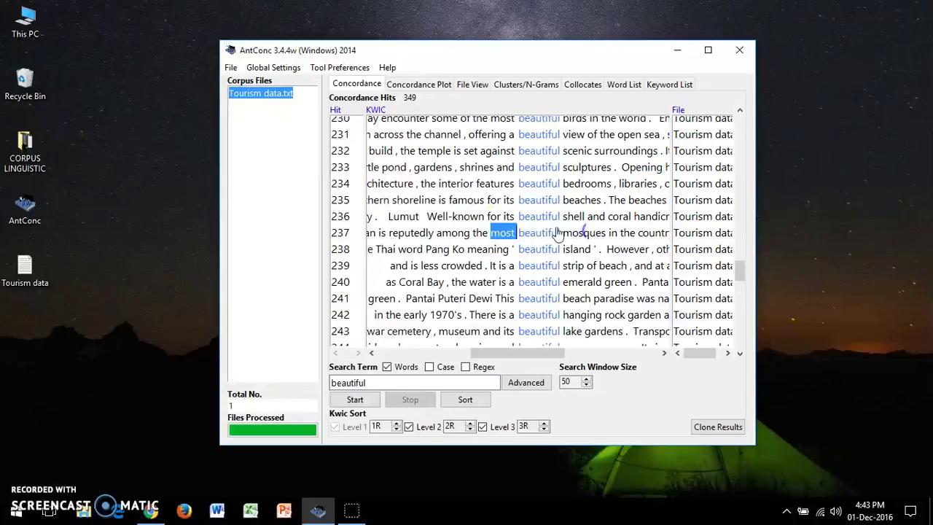
double_click(496, 119)
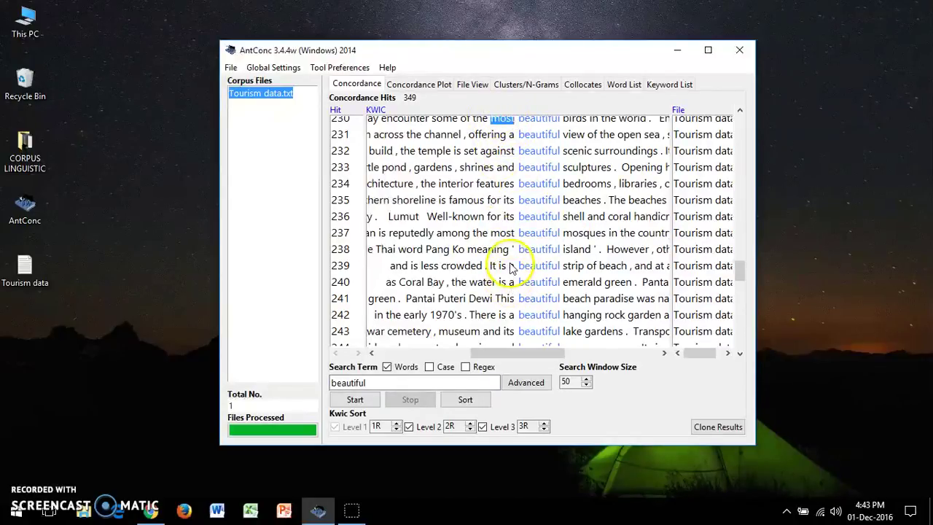
Step: Show hit 230 in its source text, highlight "the most beautiful birds in the world", and return to the concordance lines
click(530, 125)
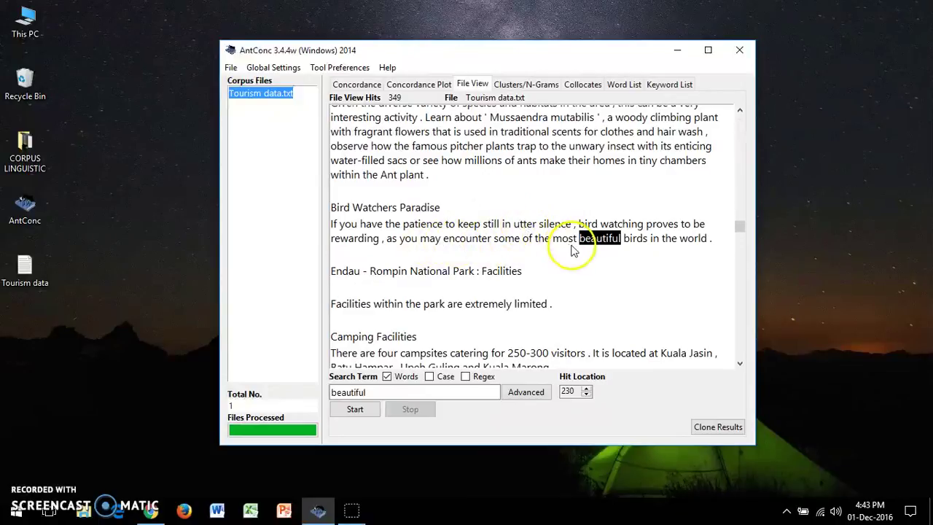
drag(536, 239, 725, 241)
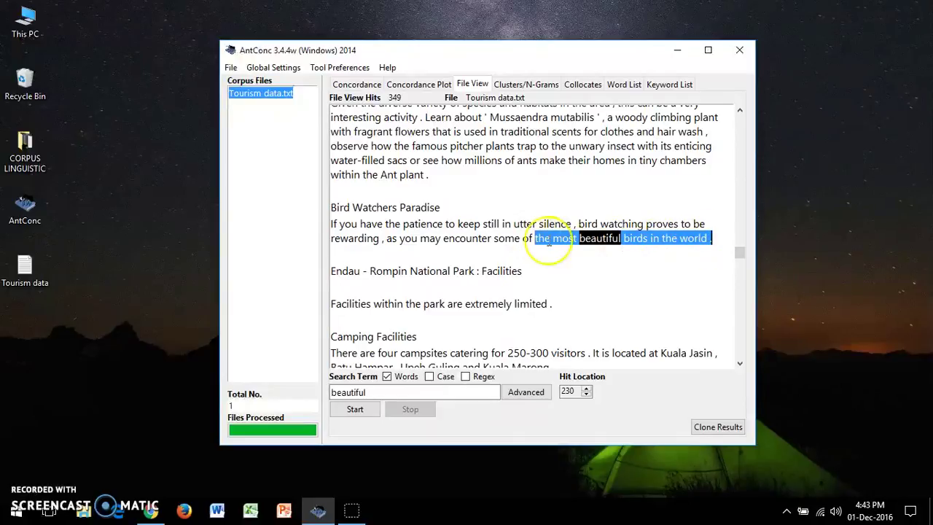
click(357, 85)
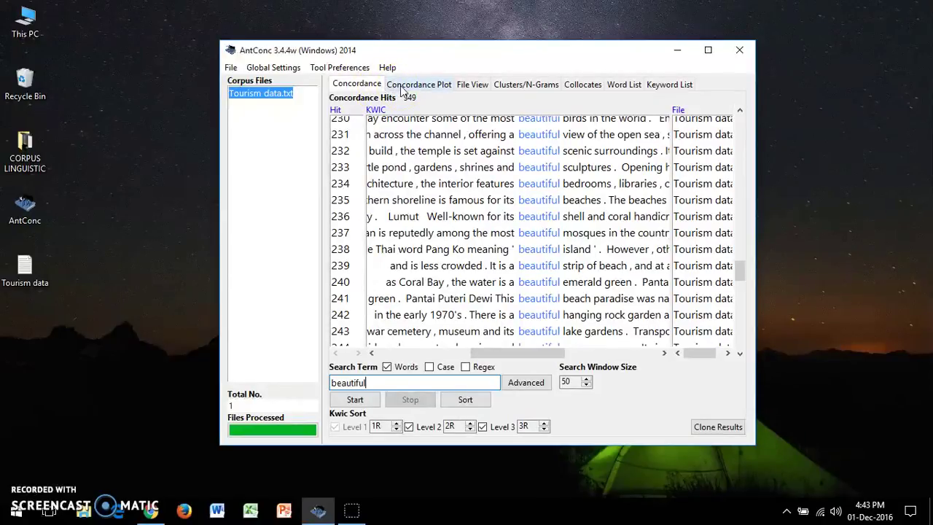
Step: Highlight "most" in concordance hit 230 and "some of Sarawak's most" in hit 254 to compare the words before "beautiful"
double_click(503, 118)
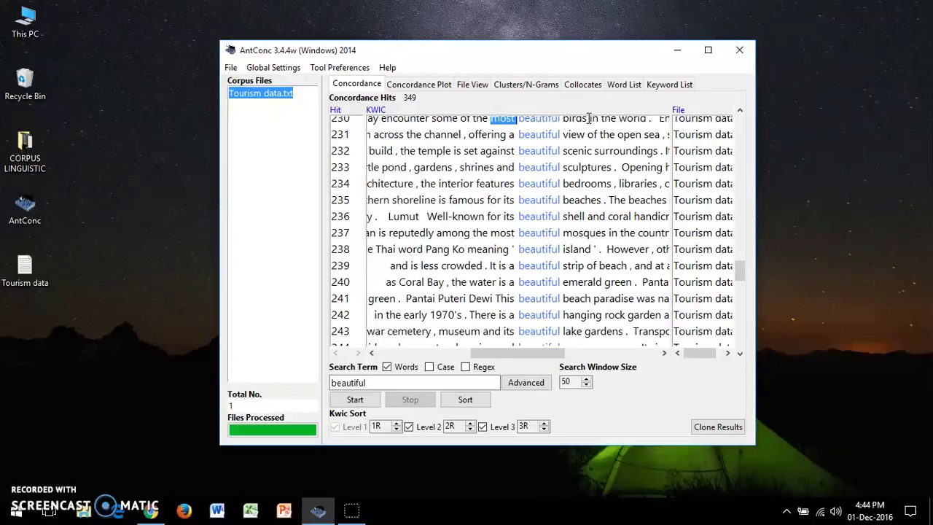
scroll(488, 211, down, 1)
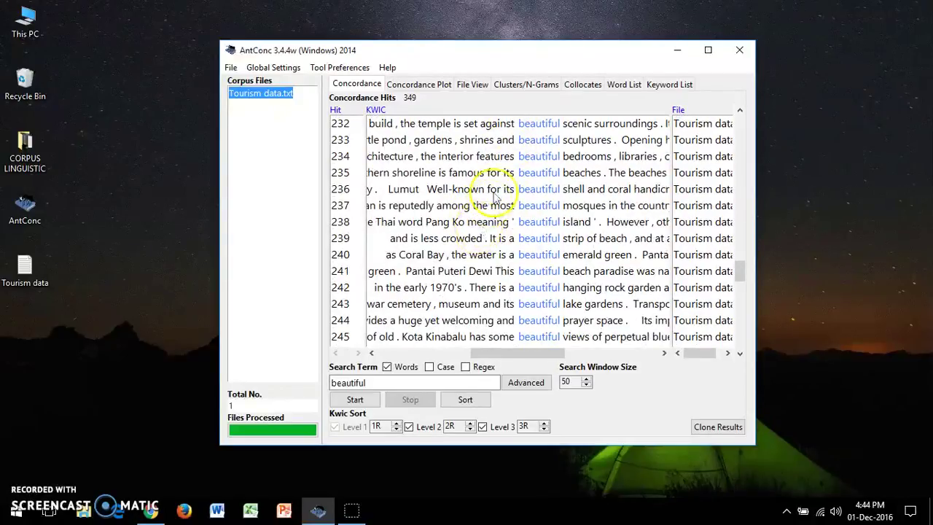
scroll(508, 230, down, 1)
scroll(508, 230, down, 1)
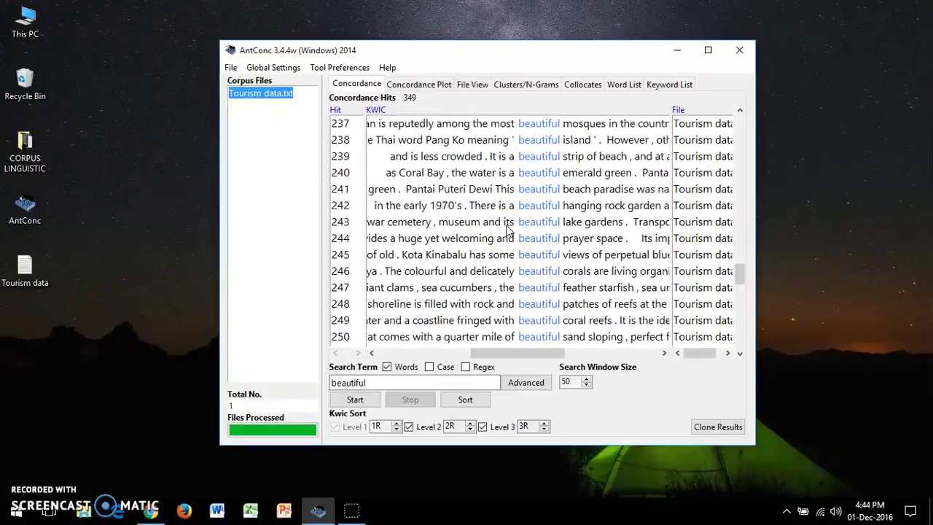
scroll(508, 230, down, 1)
scroll(508, 240, down, 1)
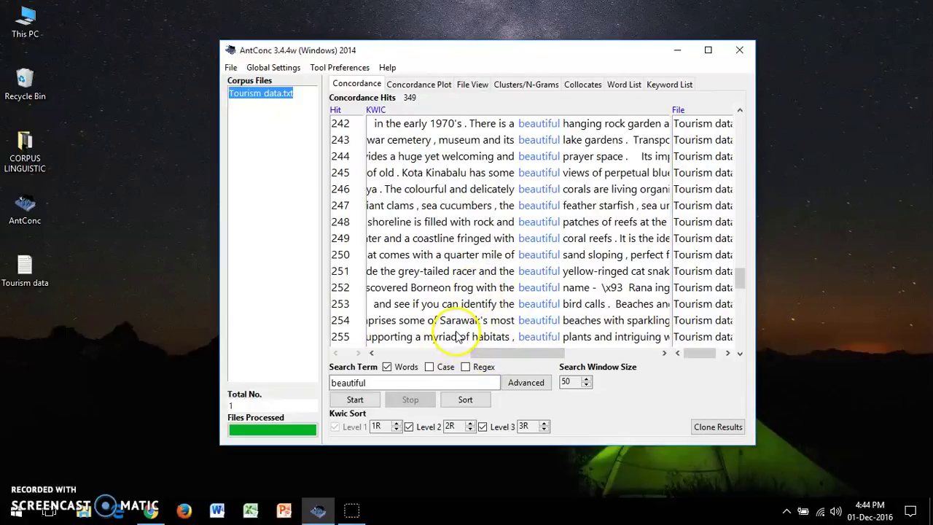
drag(401, 320, 592, 324)
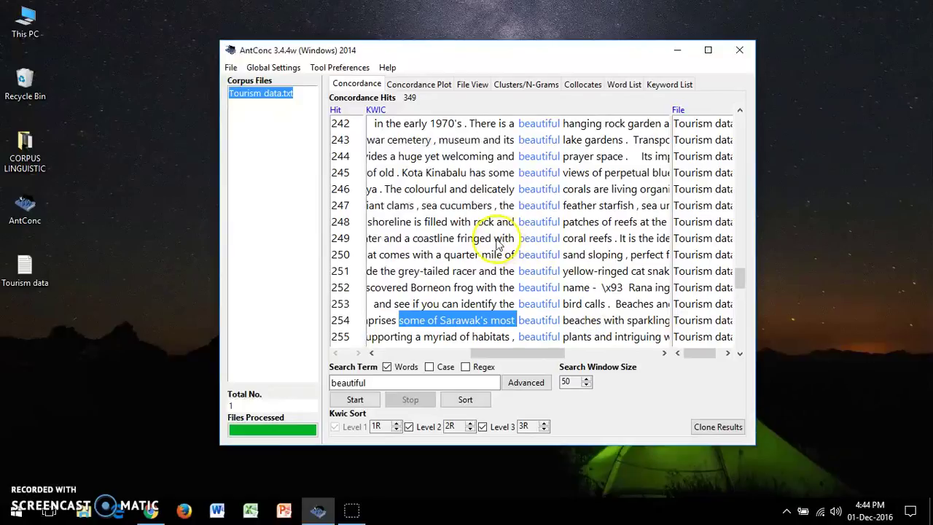
Step: Highlight "with" before "beautiful" in hit 249, and the phrases following it, "patches of reefs" in hit 248 and "coral reefs" in hit 249
drag(495, 239, 522, 241)
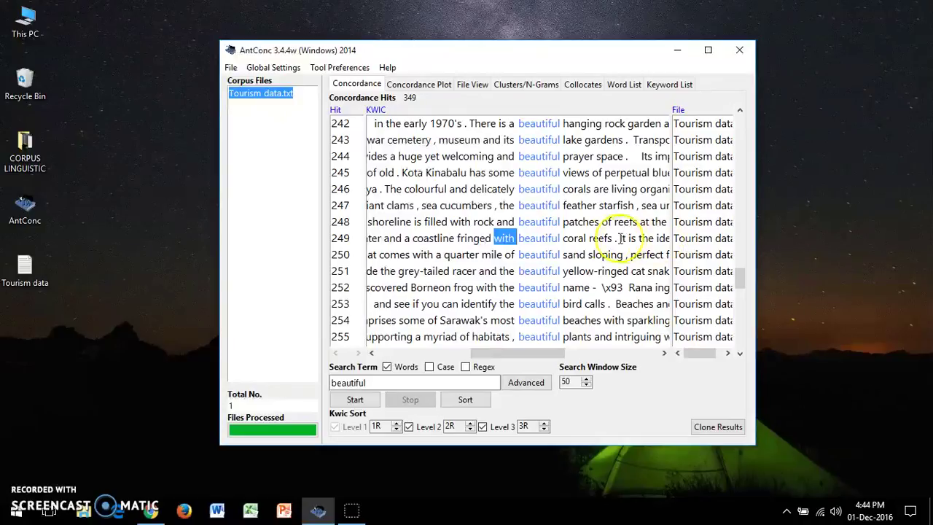
click(567, 226)
drag(567, 225, 636, 223)
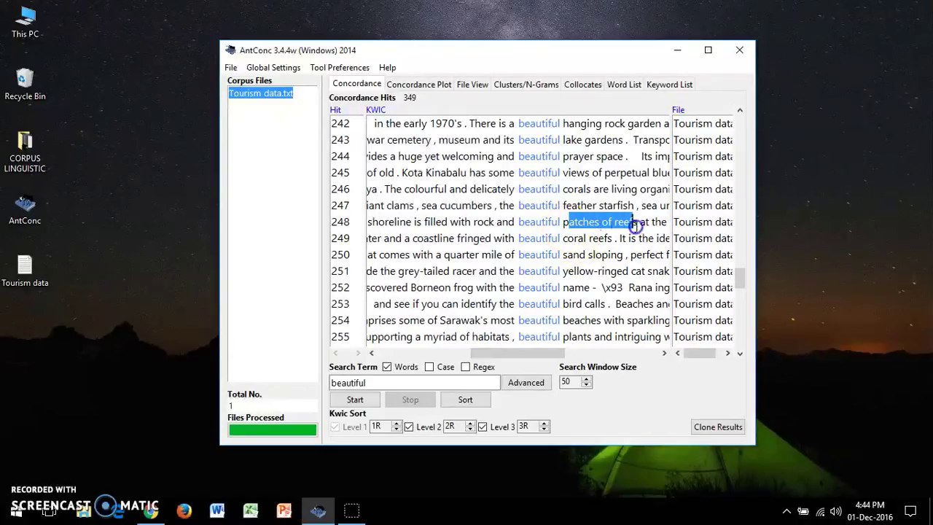
click(563, 241)
drag(563, 240, 617, 239)
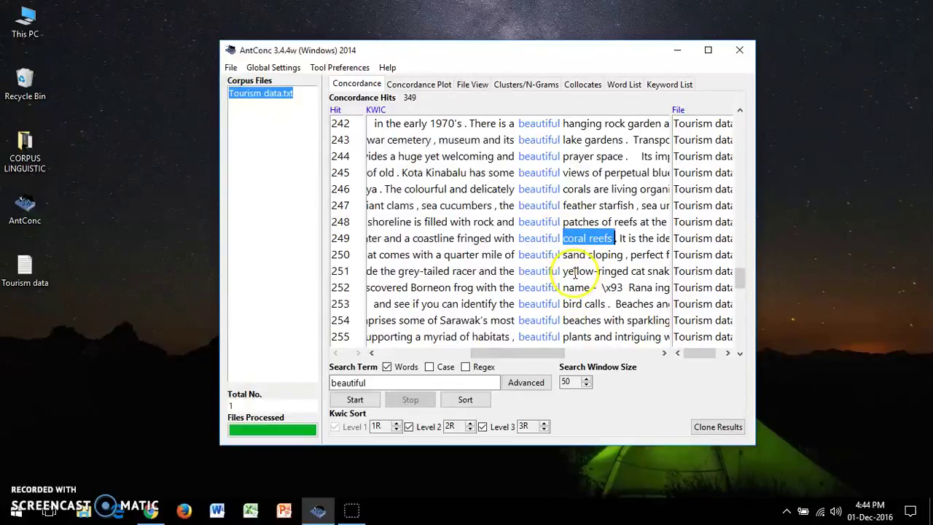
scroll(576, 273, down, 1)
click(574, 277)
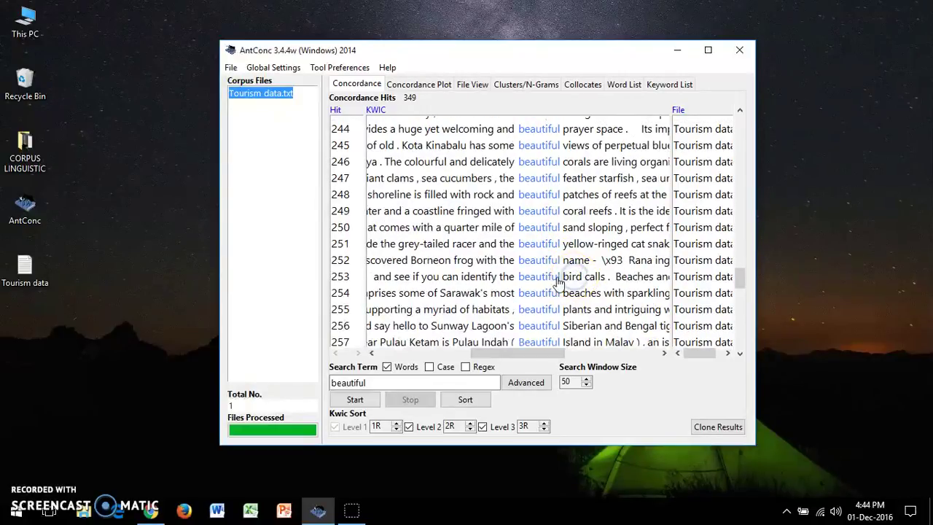